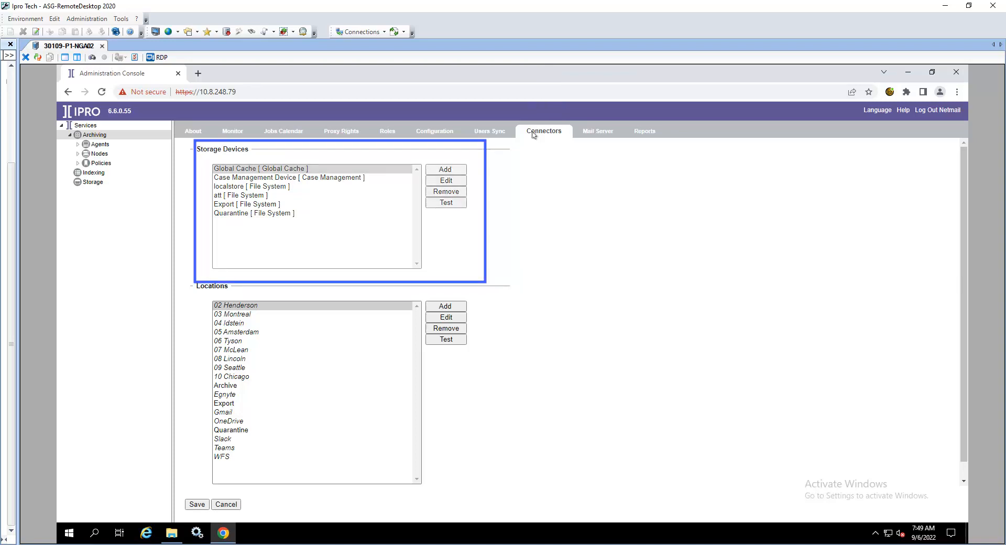
# Step: Add a File System storage device named File Archive with the path \\30109-wfs01\p1-d1\_NETGOVERN\File Archive, copied from File Explorer
pyautogui.click(449, 170)
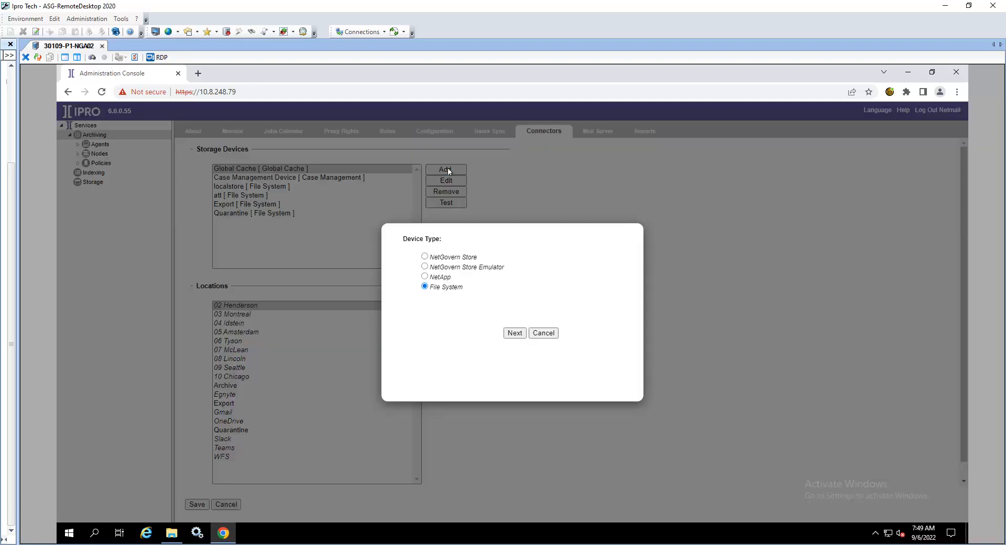
pyautogui.click(515, 333)
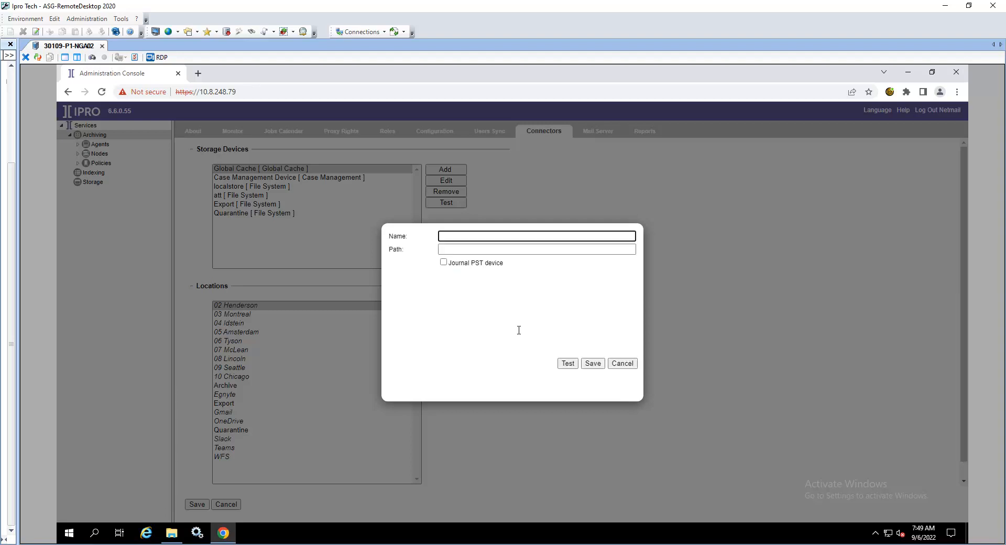
pyautogui.write('File Archive')
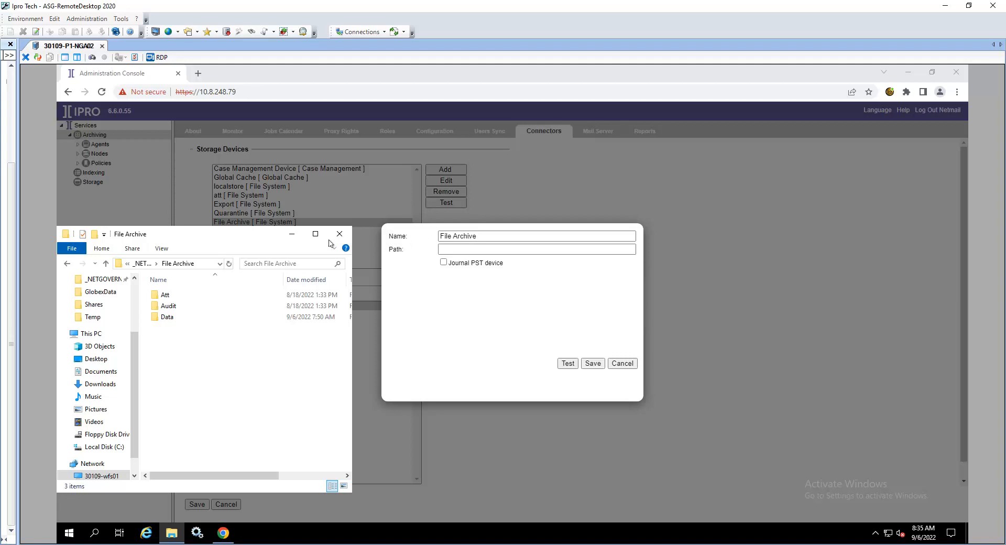
pyautogui.click(202, 263)
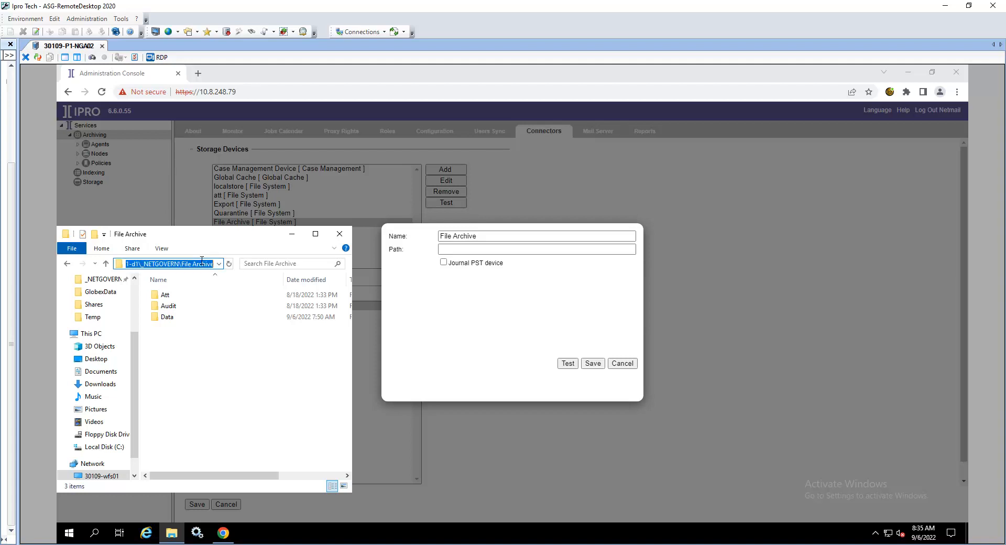
pyautogui.click(442, 249)
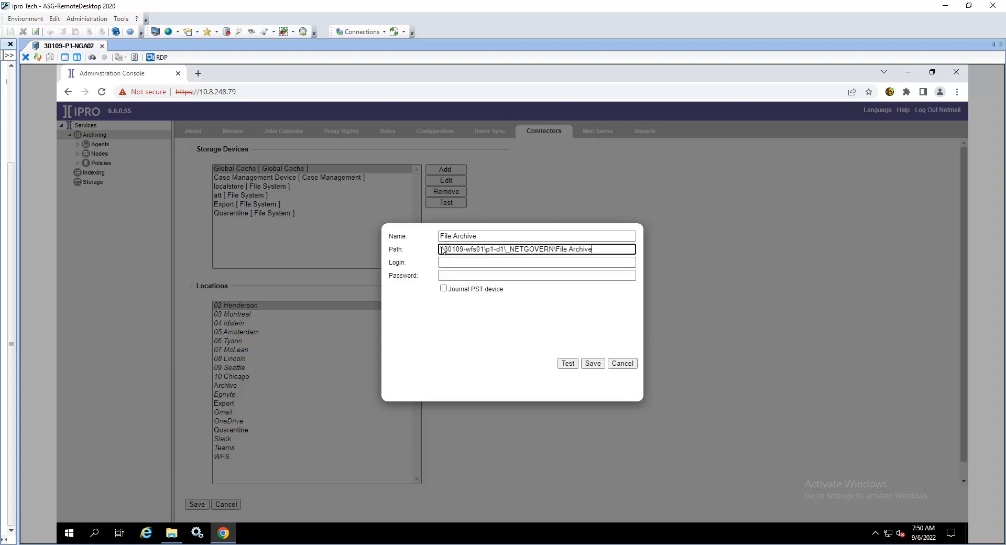
# Step: Enter the device login pcaasnet.local\30109-p1-svc and paste the service account password
pyautogui.click(537, 264)
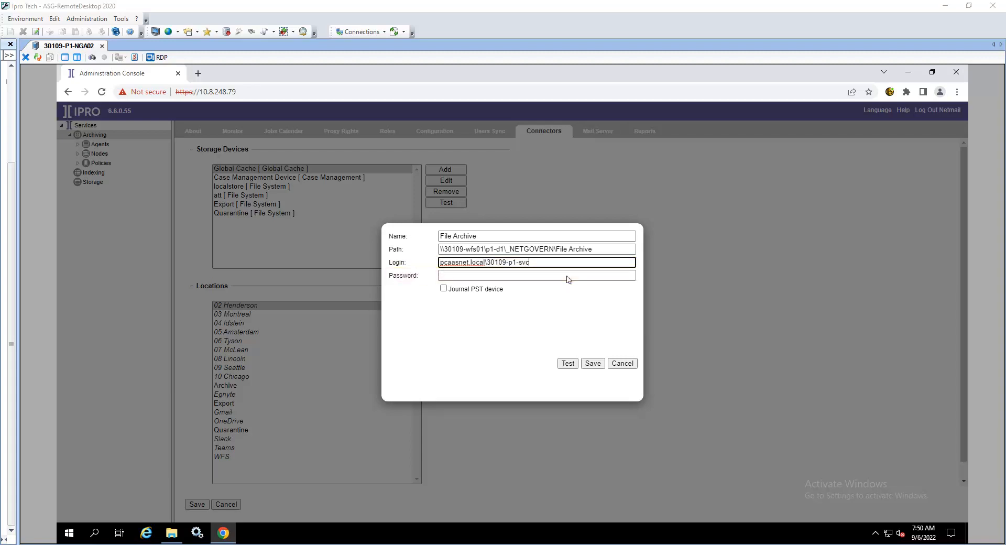
pyautogui.click(569, 280)
pyautogui.hotkey('ctrl', 'v')
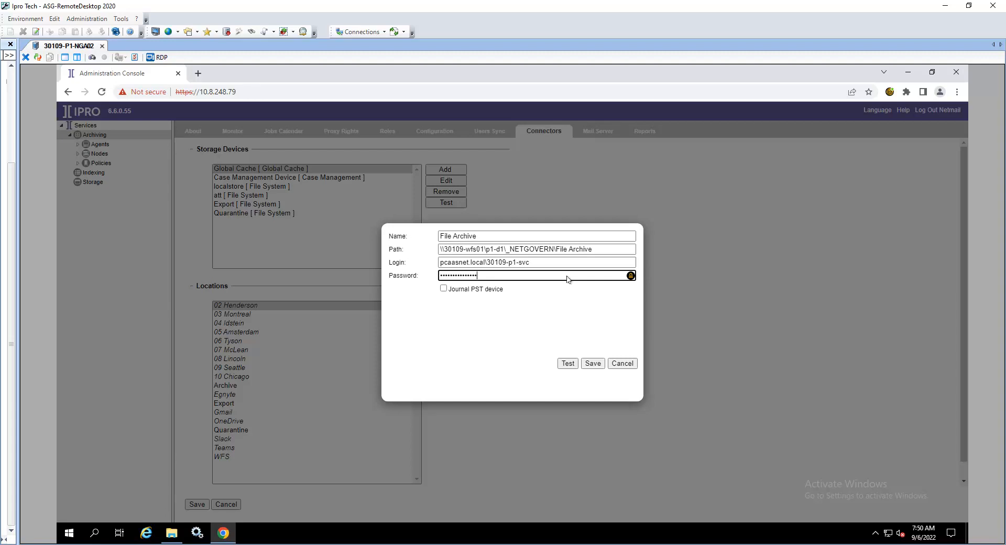
# Step: Test the connection of the File Archive storage device and save the device
pyautogui.click(570, 367)
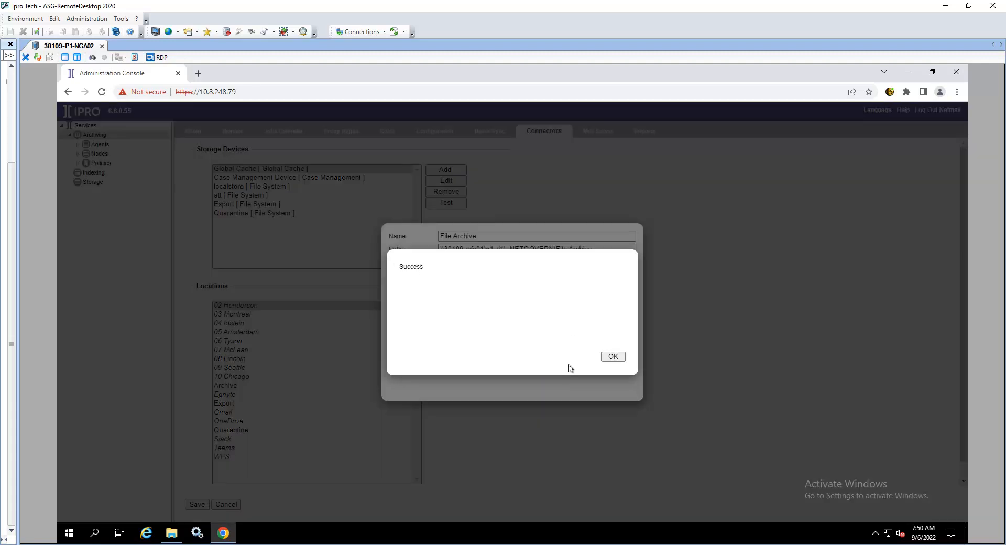
pyautogui.click(611, 357)
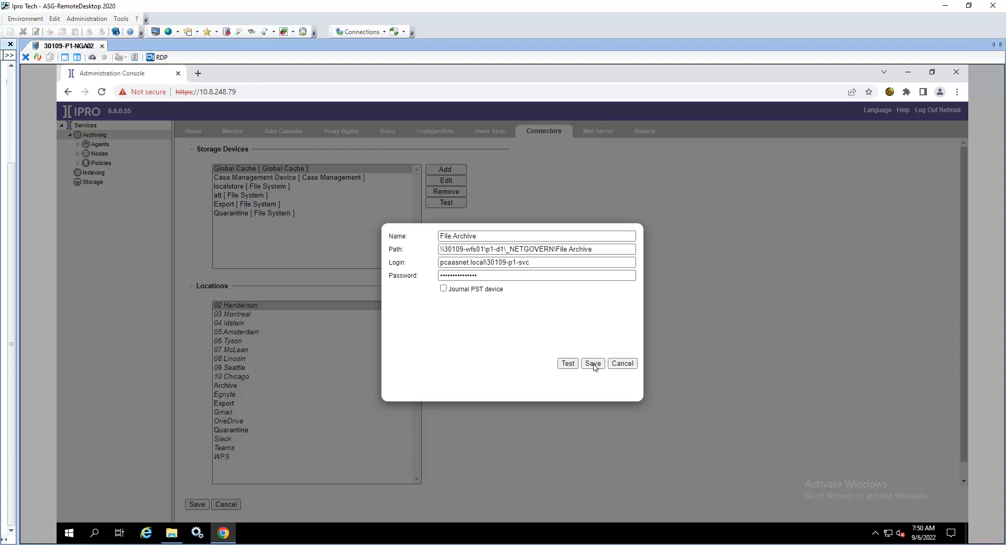
pyautogui.click(593, 364)
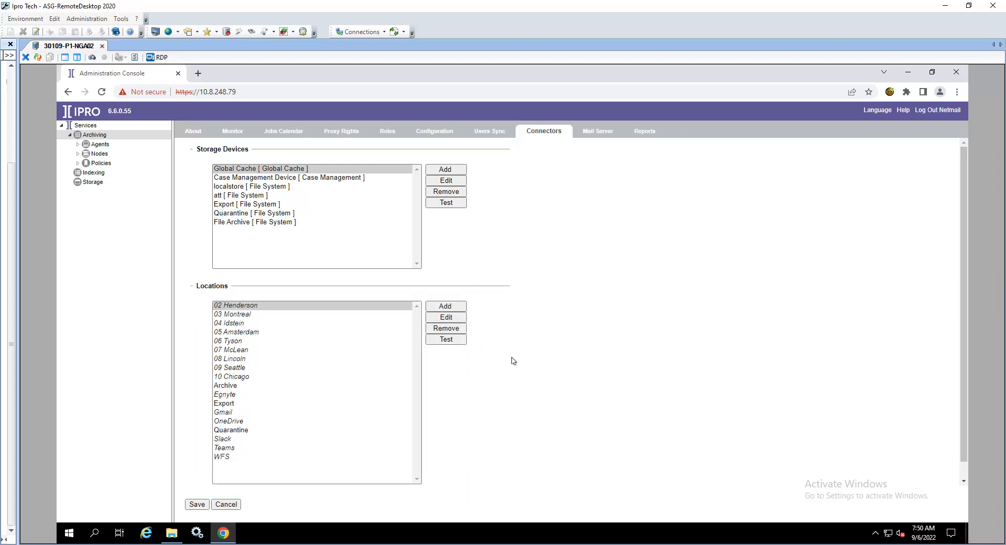
# Step: Add a location with the File Archive storage format and name it File Archive
pyautogui.click(449, 308)
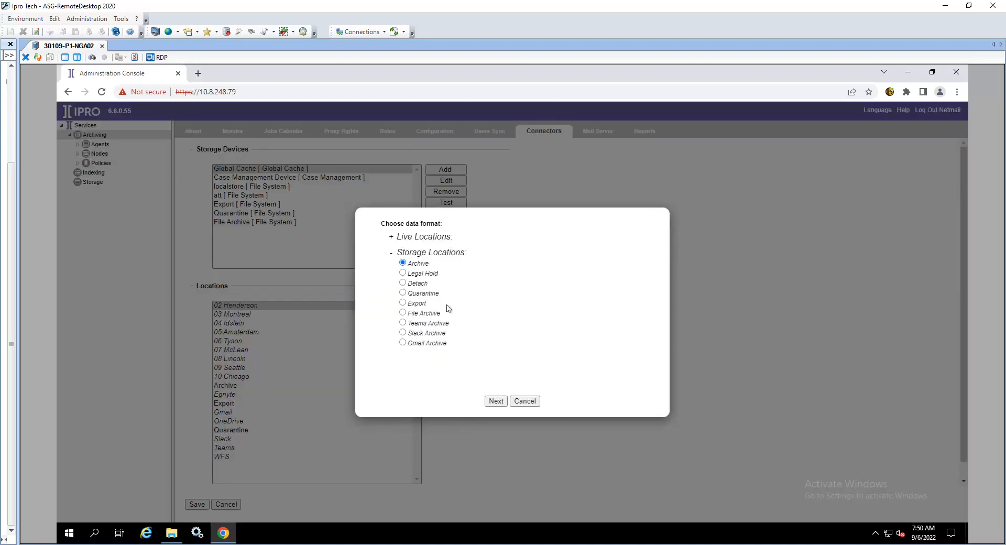
pyautogui.click(401, 314)
pyautogui.click(488, 401)
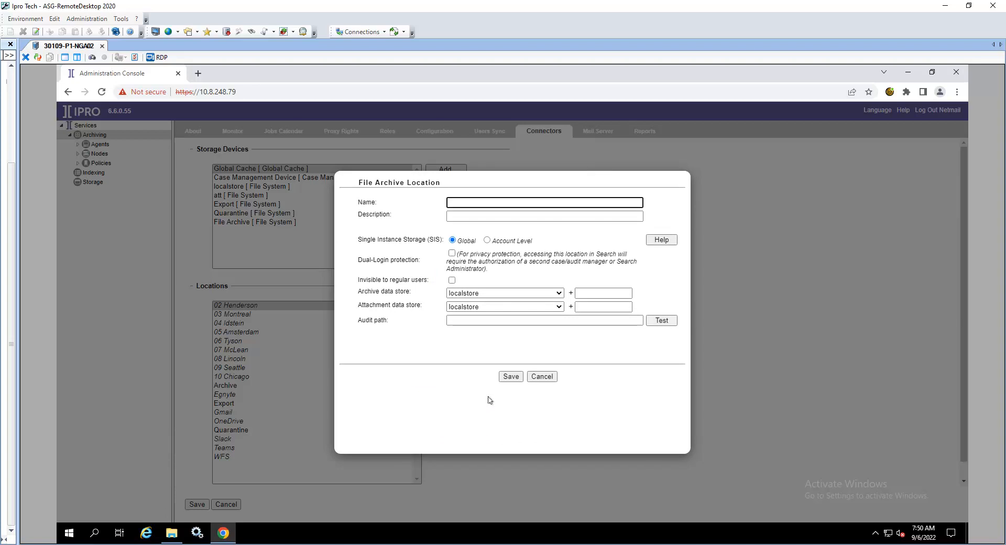
pyautogui.write('File Archive')
pyautogui.press('Tab')
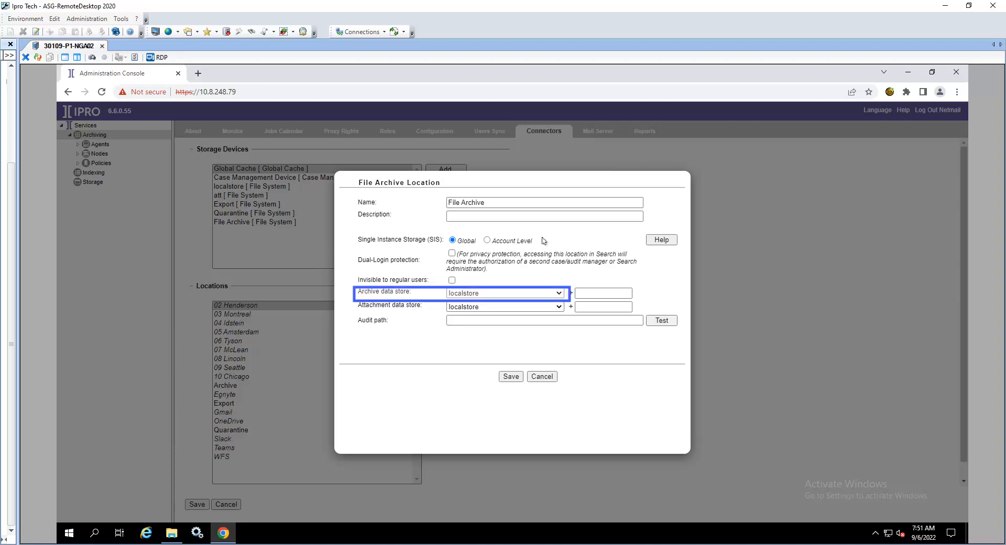
# Step: Set the archive data store to File Archive with subfolder Data and the attachment data store to File Archive with subfolder Att
pyautogui.click(544, 295)
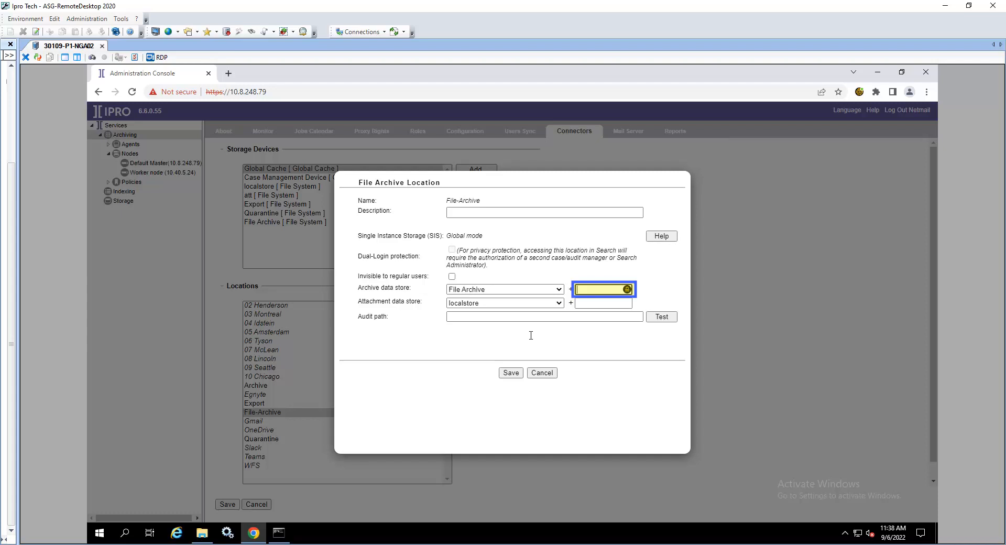
pyautogui.write('Data')
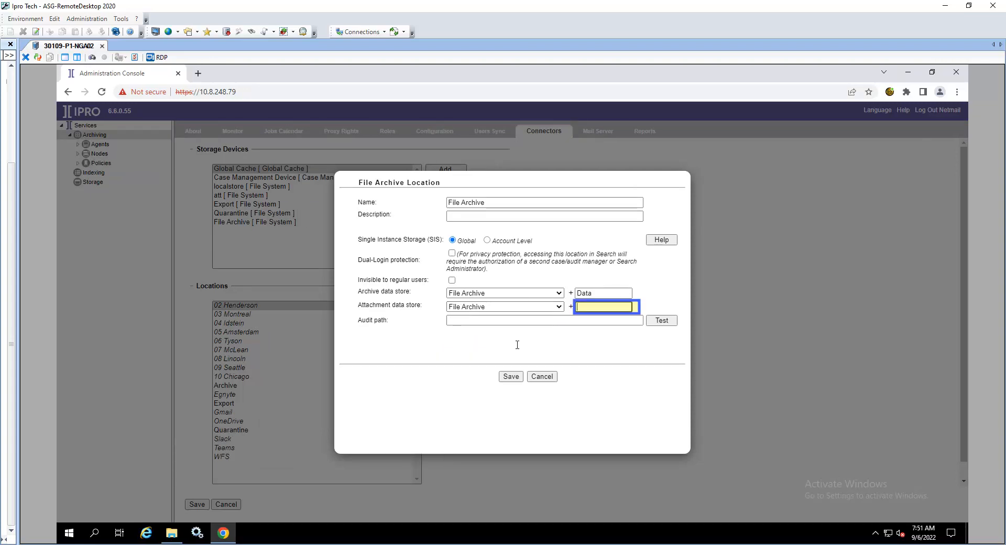
pyautogui.write('Att')
# Step: Copy the Audit folder's path from File Explorer and set the location's audit path to \\30109-wfs01\p1-d1\_NETGOVERN\File Archive\Audit
pyautogui.hotkey('alt', 'Tab')
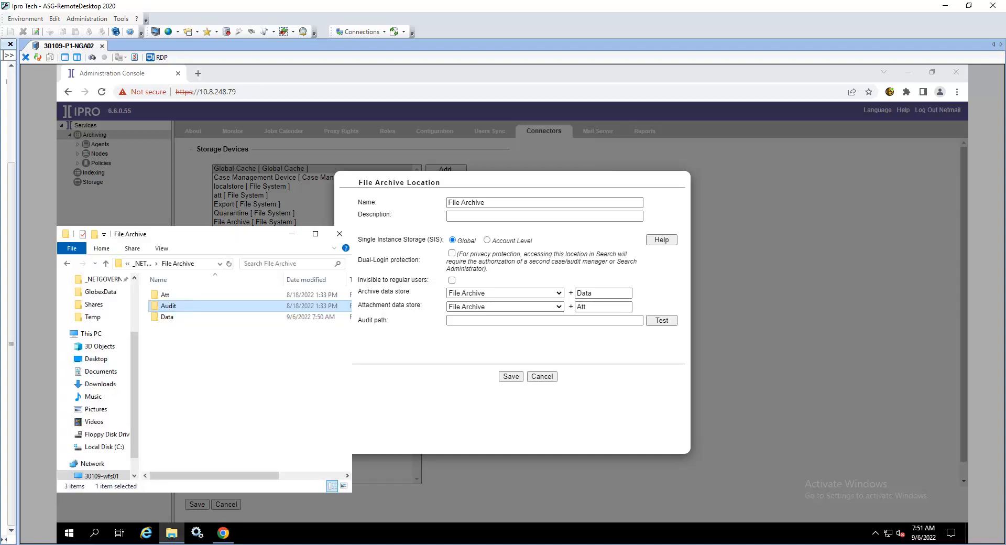
pyautogui.press('Return')
pyautogui.hotkey('alt', 'd')
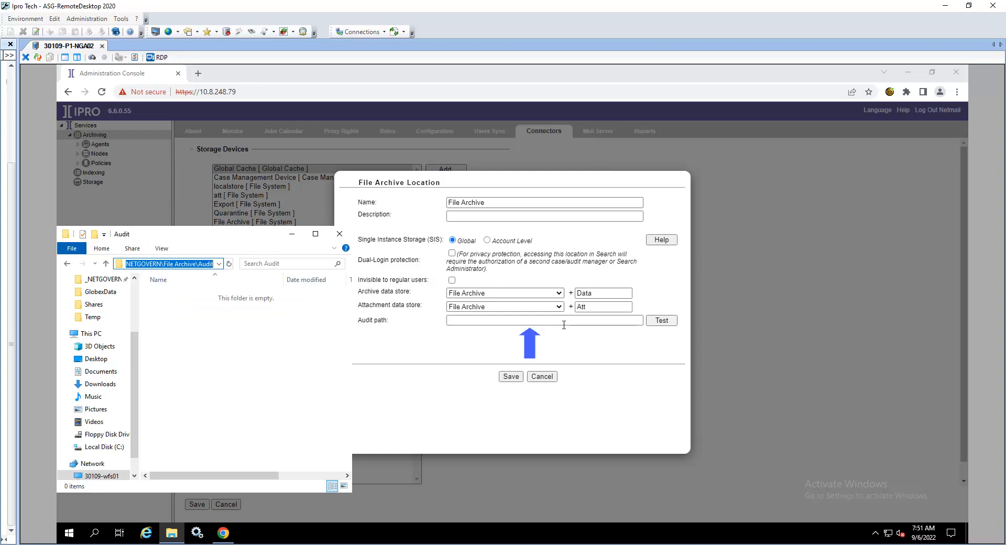
pyautogui.click(564, 322)
pyautogui.hotkey('ctrl', 'v')
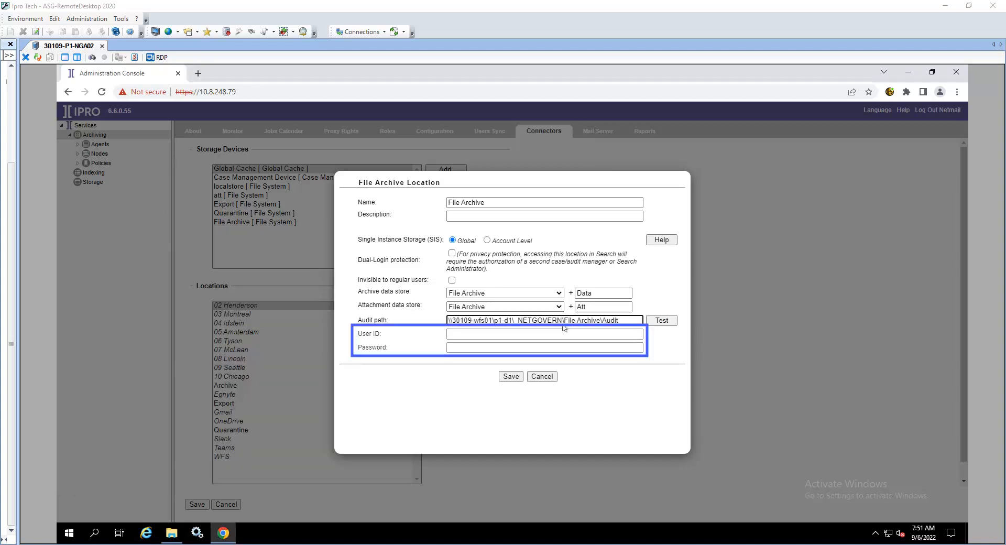
# Step: Enter pcaasnet.local\30109-p1-svc as the audit path's user ID and paste the service account password
pyautogui.click(620, 336)
pyautogui.write('pcaasnet.local\\30109-p1-svc')
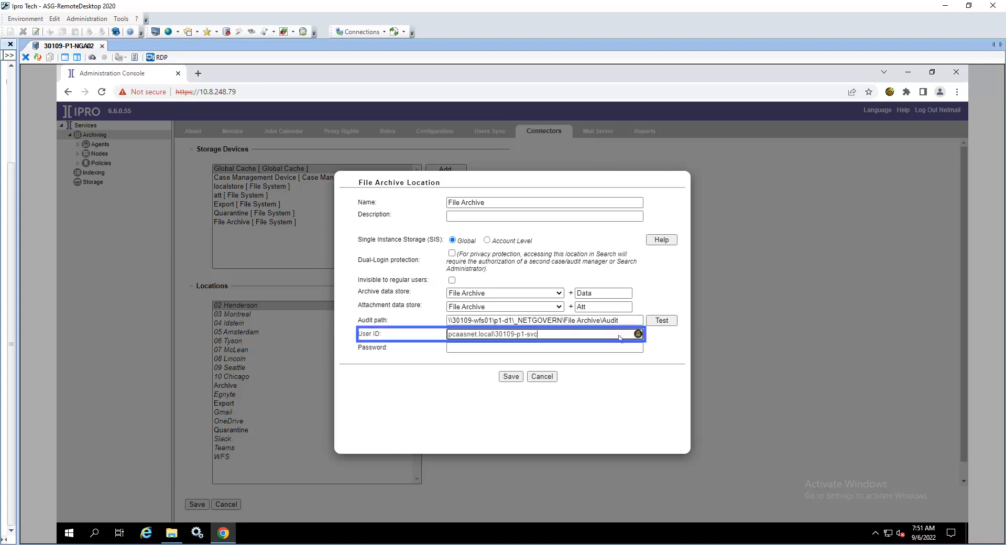
pyautogui.click(466, 348)
pyautogui.hotkey('ctrl', 'v')
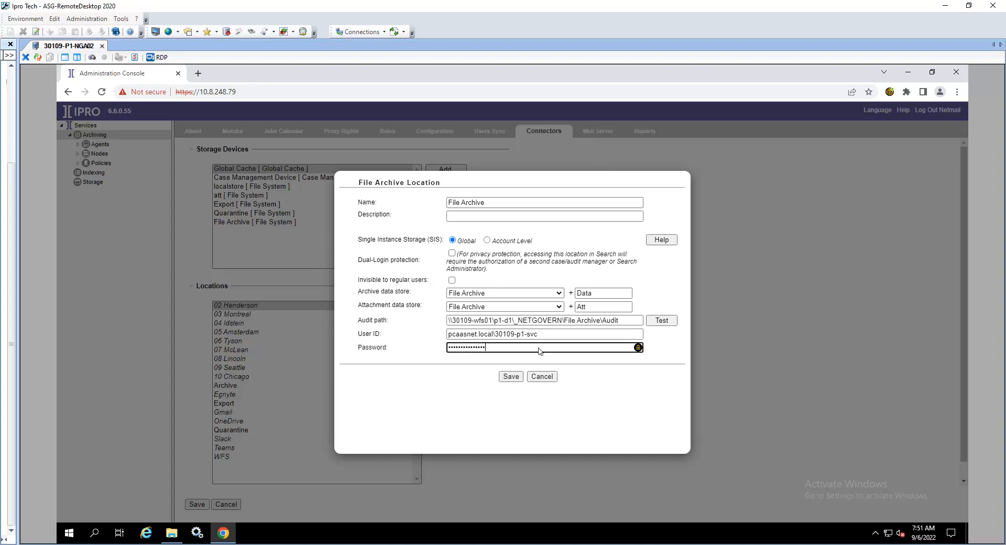
# Step: Test the location's audit path and save the File-Archive location together with the connector configuration
pyautogui.click(655, 322)
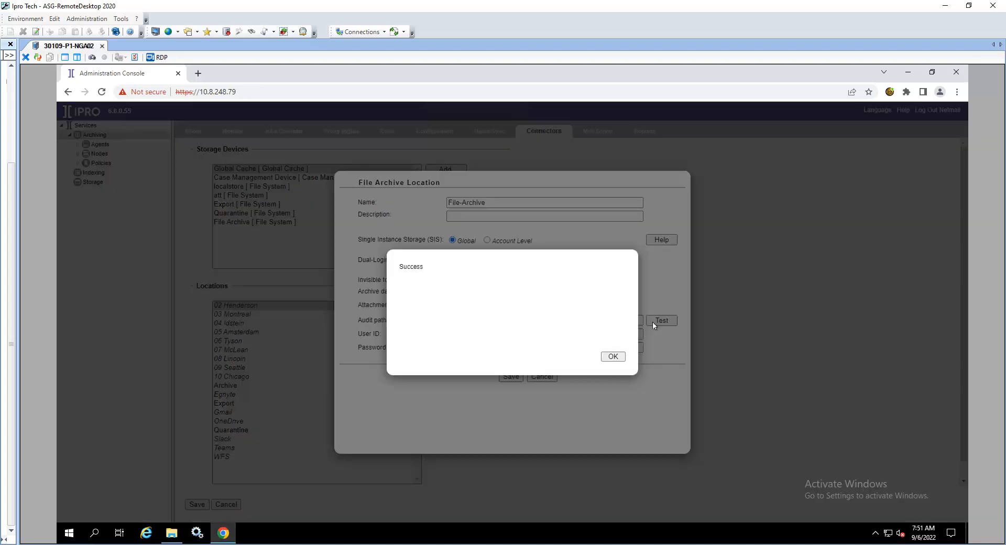
pyautogui.click(606, 358)
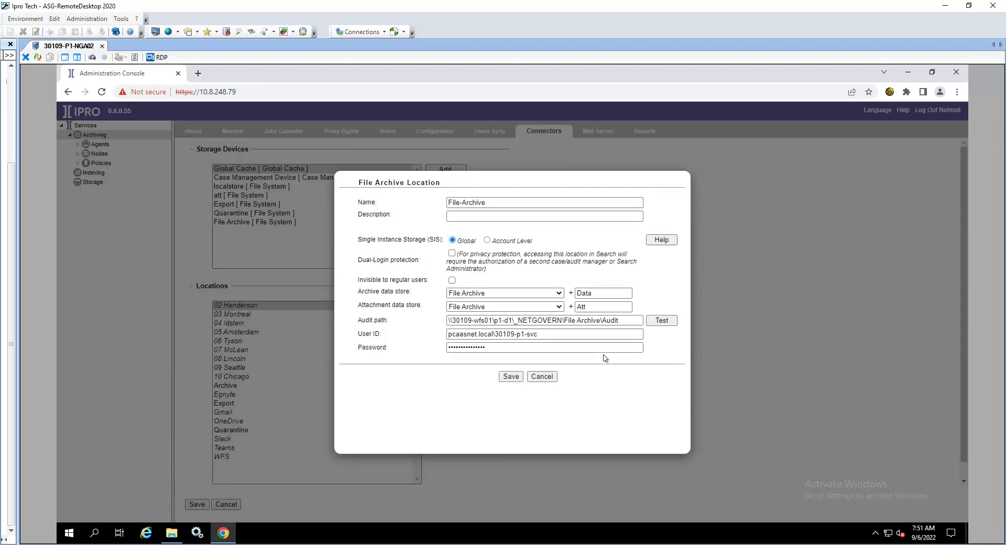
pyautogui.click(508, 377)
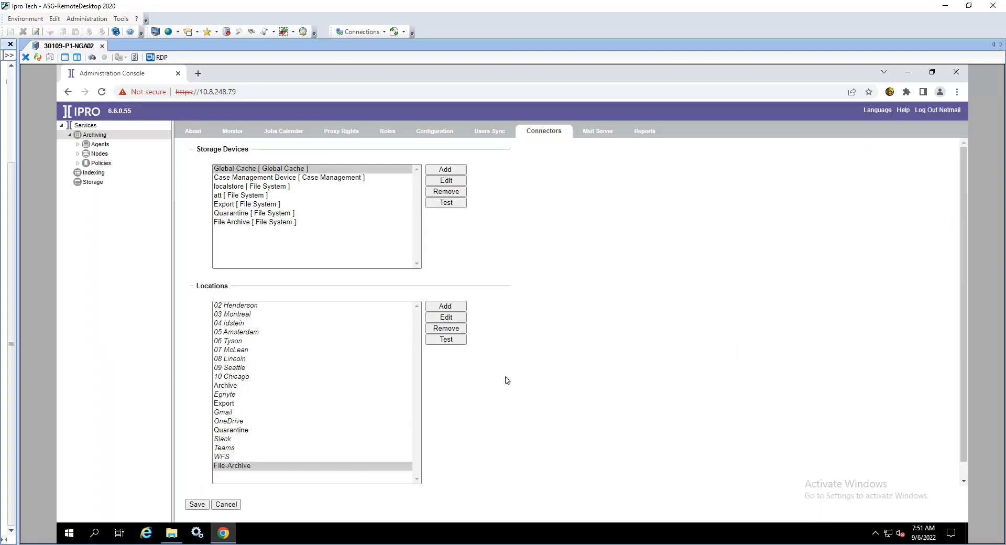
pyautogui.click(198, 505)
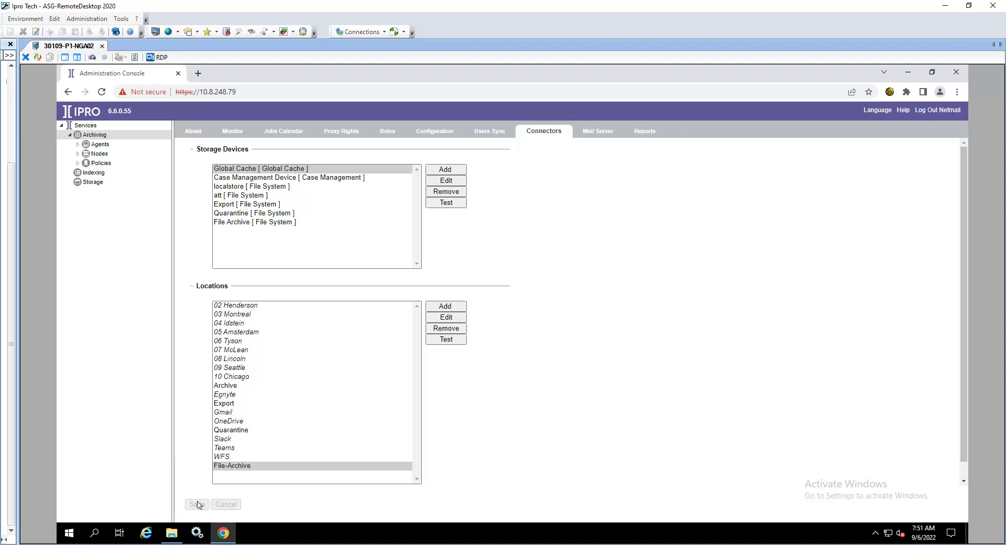